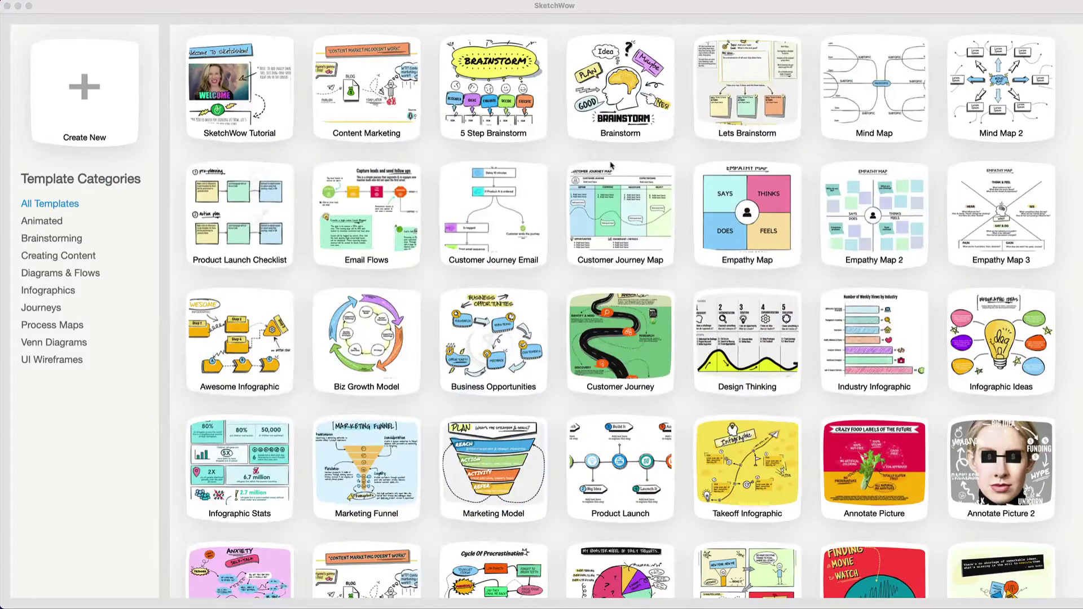
Create a new diagram from the Brainstorm template and activate the Select tool.
click(619, 91)
click(619, 92)
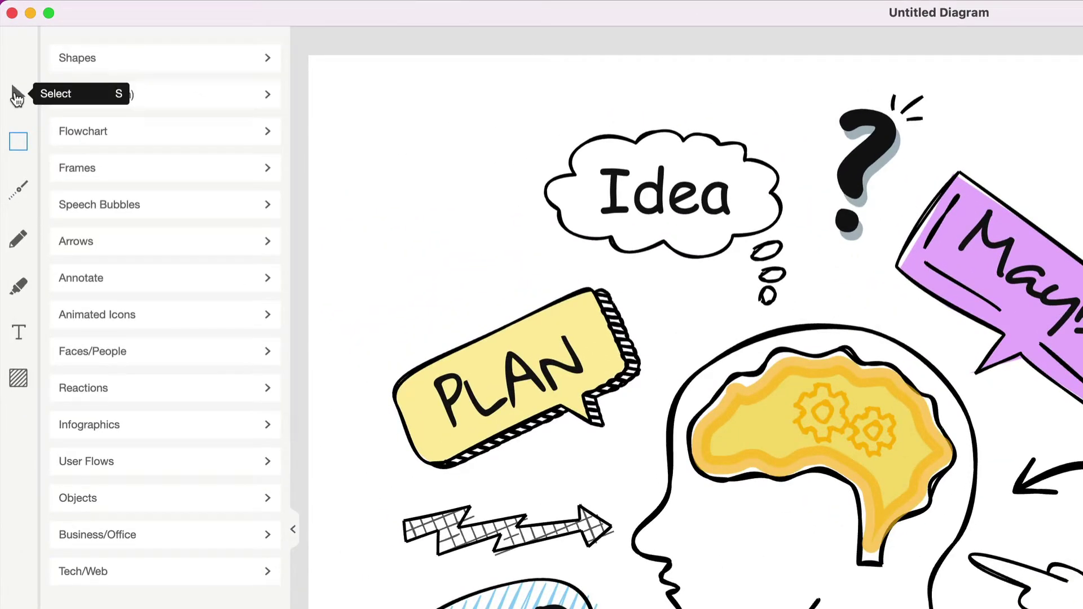
click(17, 96)
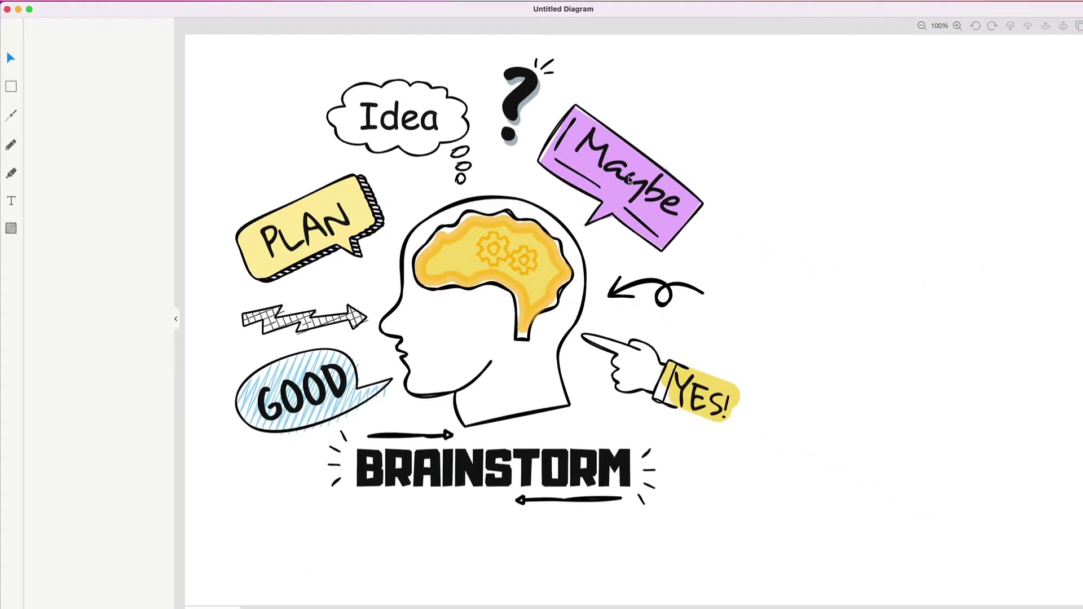
Replace the text "Maybe" in the purple speech bubble with "HELLO".
click(1037, 290)
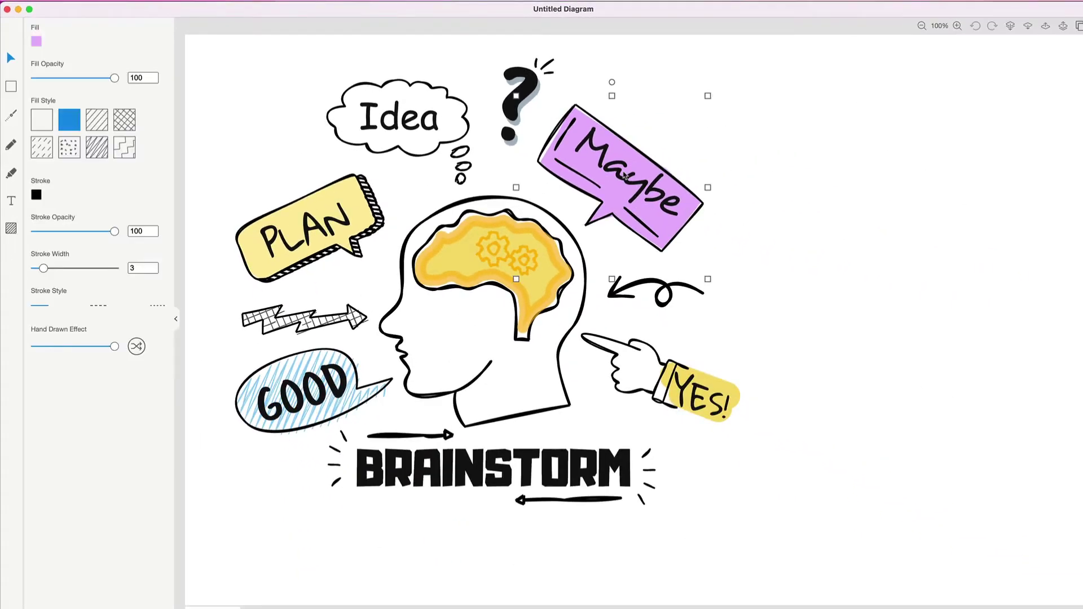
double_click(618, 175)
drag(574, 132, 683, 212)
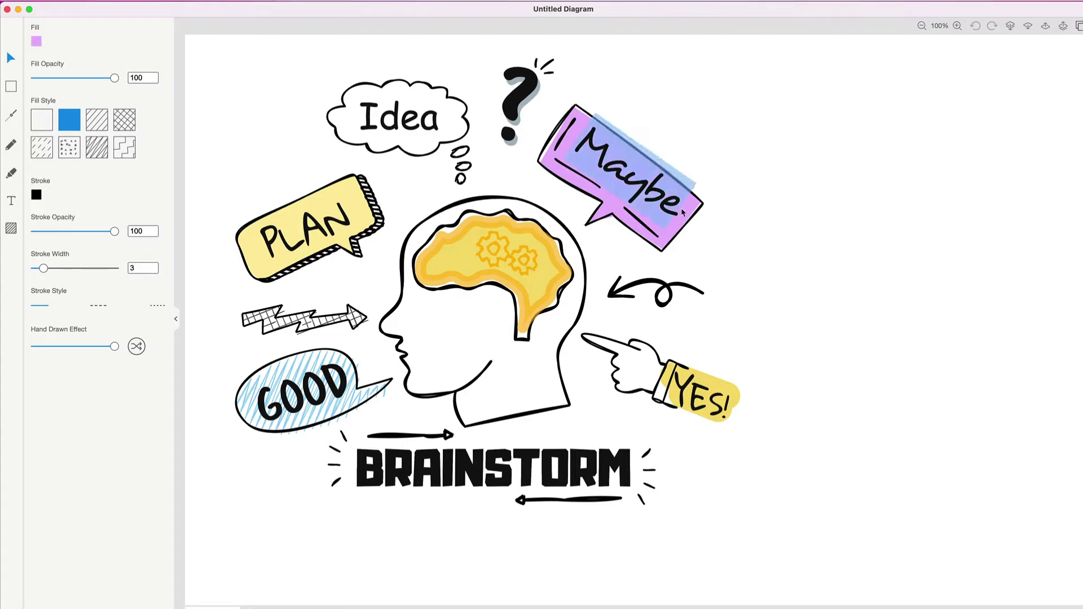
text(HELLO)
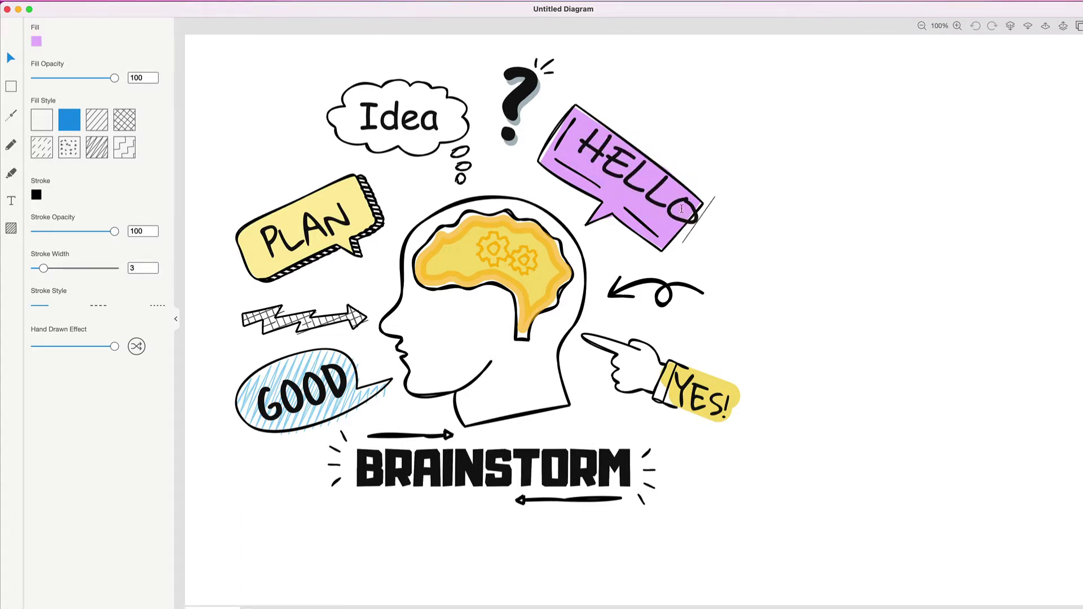
key(Escape)
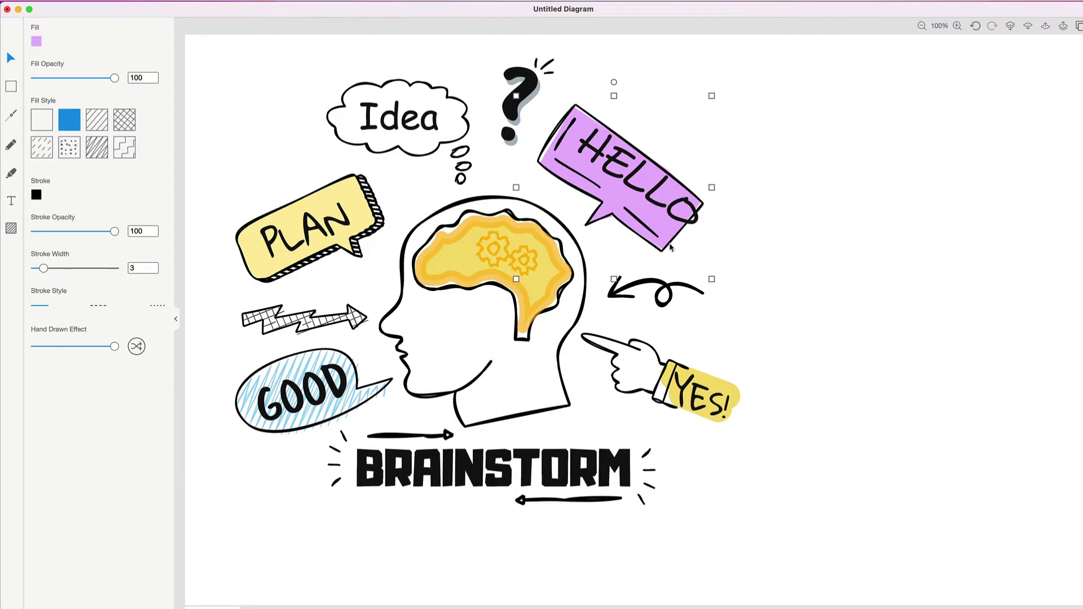
Ungroup the purple HELLO speech bubble into its separate elements.
drag(665, 152, 605, 168)
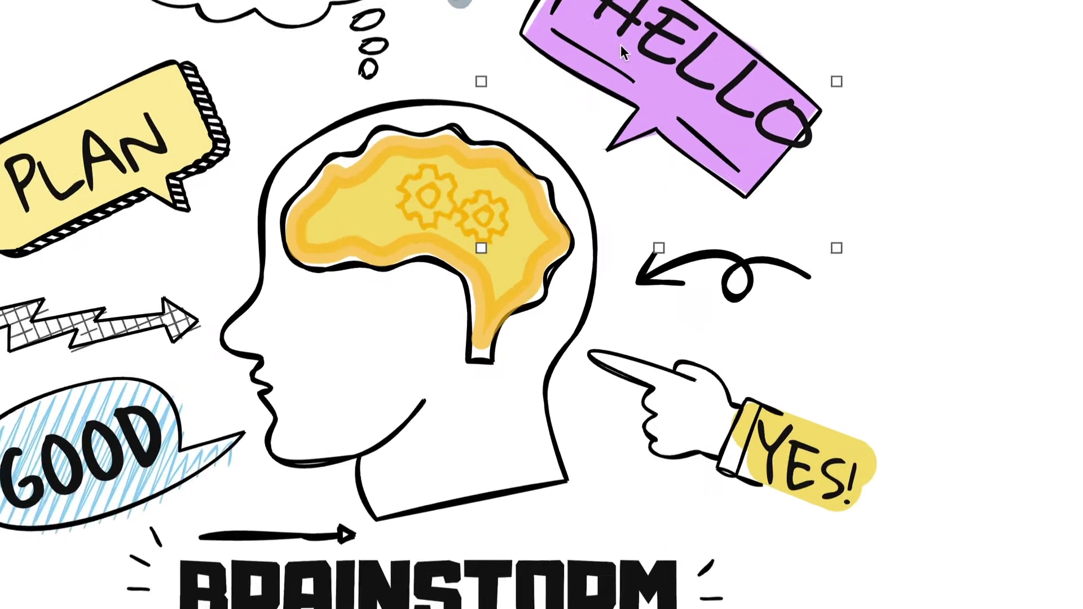
right_click(600, 166)
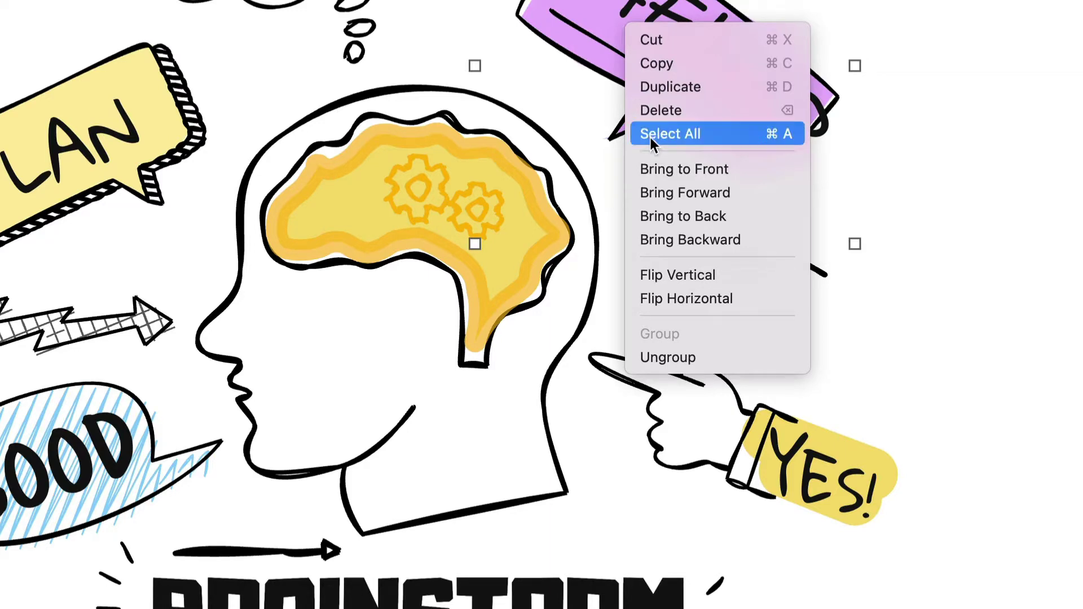
click(671, 357)
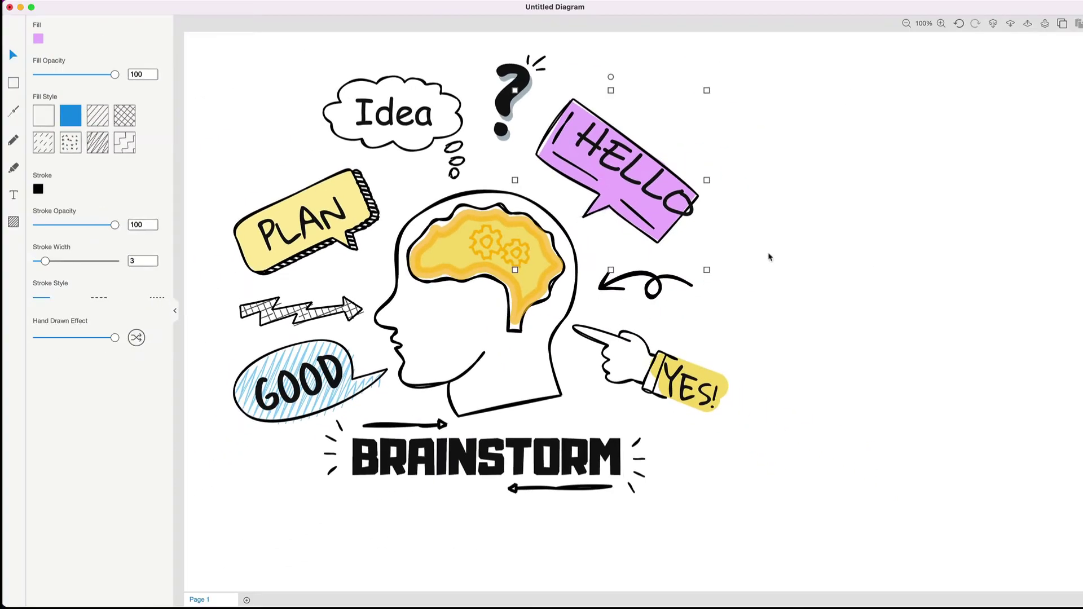
click(869, 184)
Shrink the HELLO text to font size 59 and place it inside the purple speech bubble.
click(654, 82)
drag(615, 167, 666, 133)
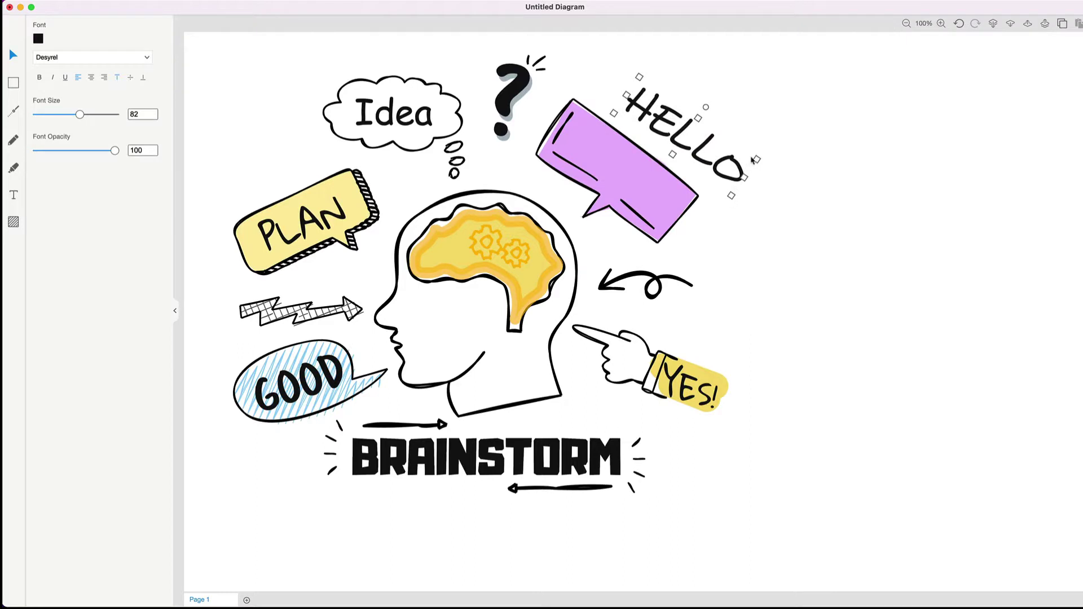
drag(757, 160, 736, 163)
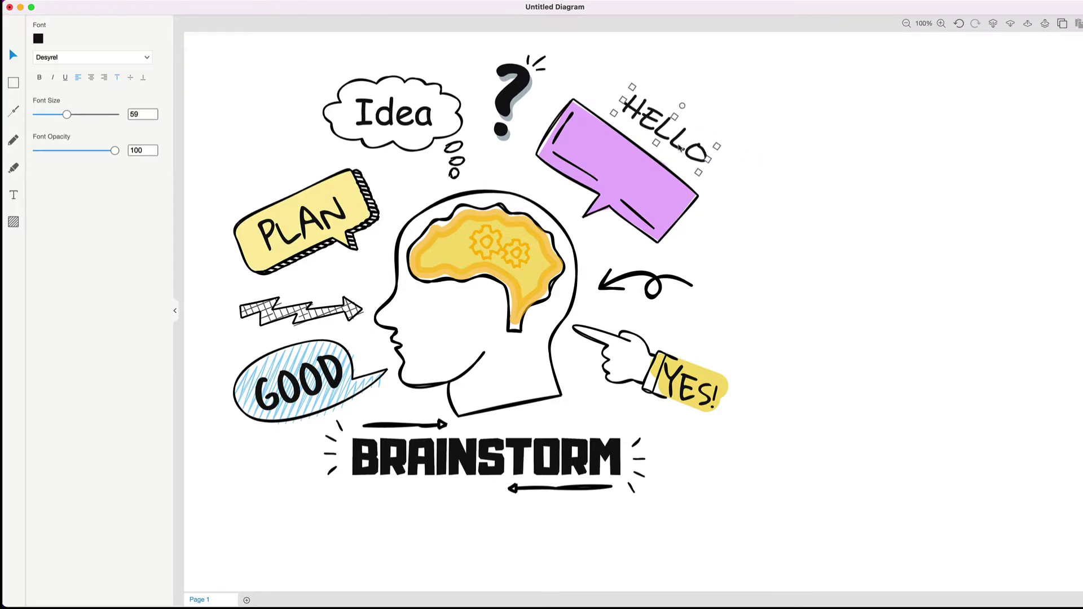
drag(674, 138, 632, 180)
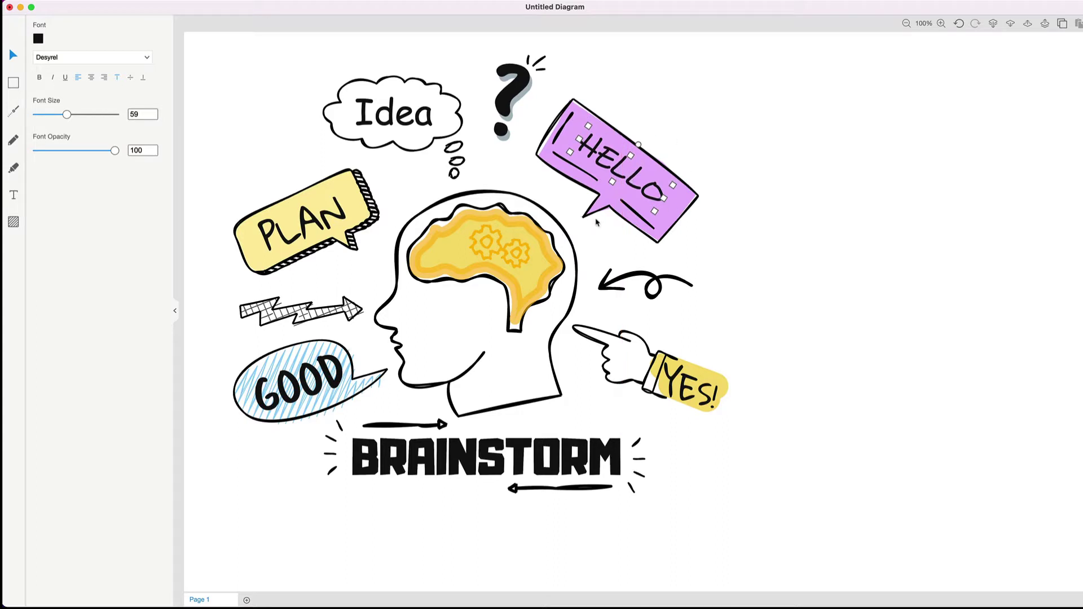
click(704, 232)
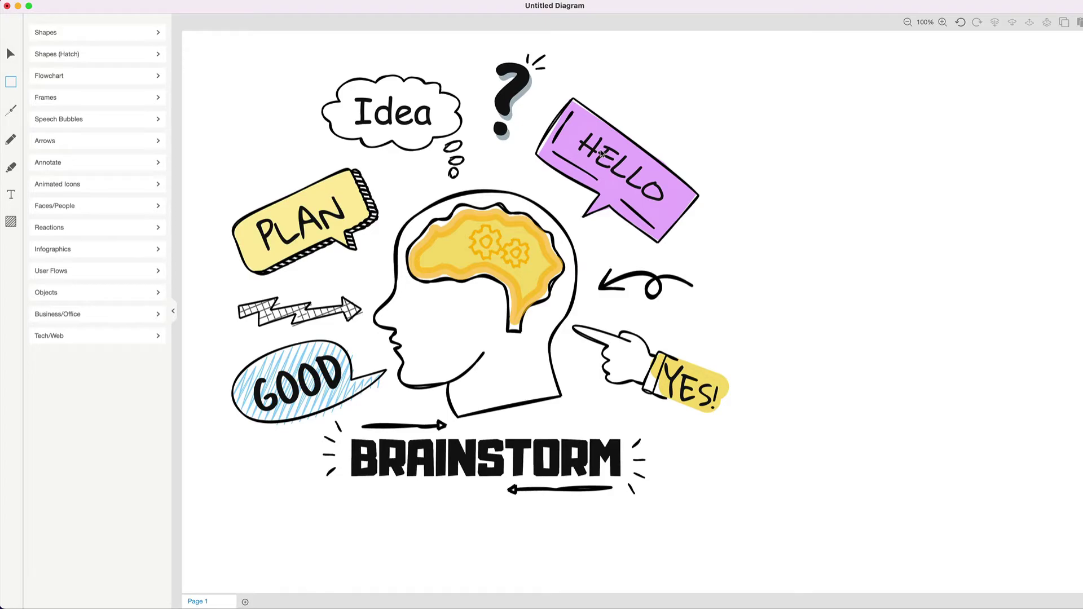
Group the HELLO text with the purple speech bubble and its accent lines, and shift the group slightly.
click(574, 151)
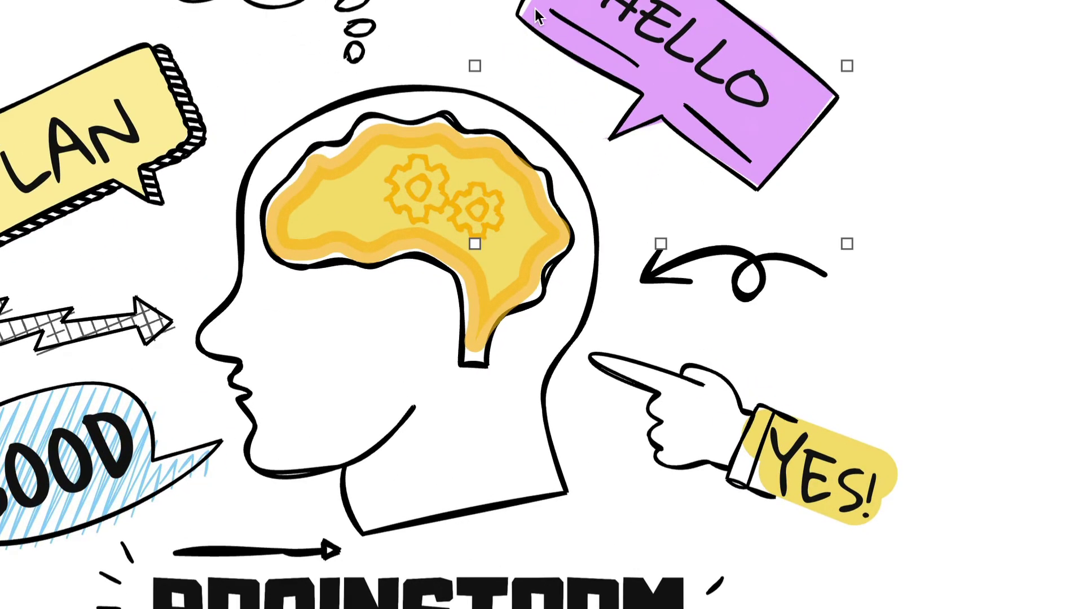
right_click(536, 16)
click(554, 315)
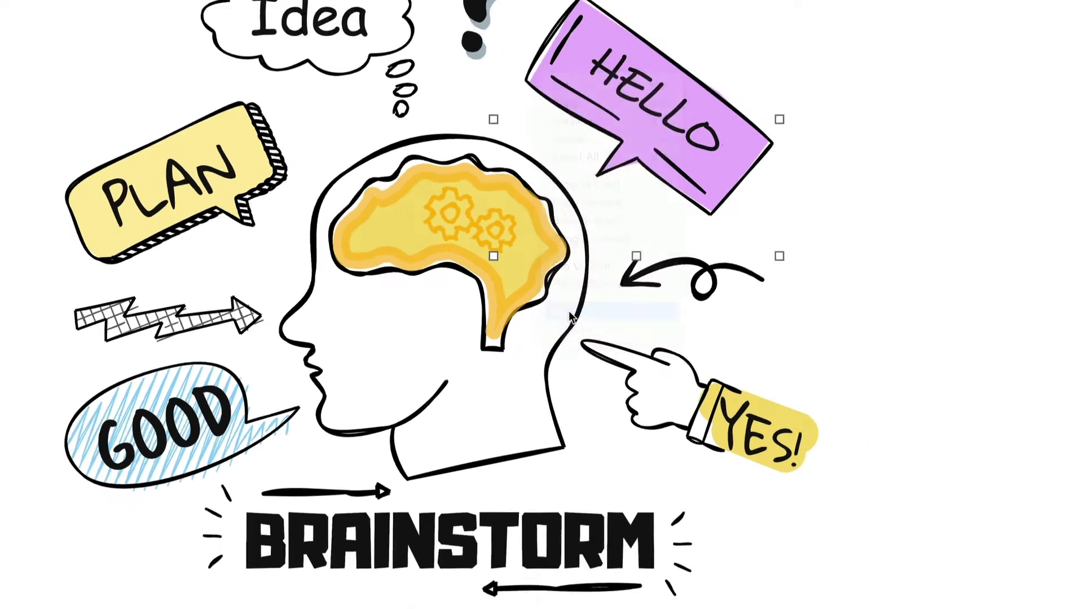
drag(624, 0, 623, 97)
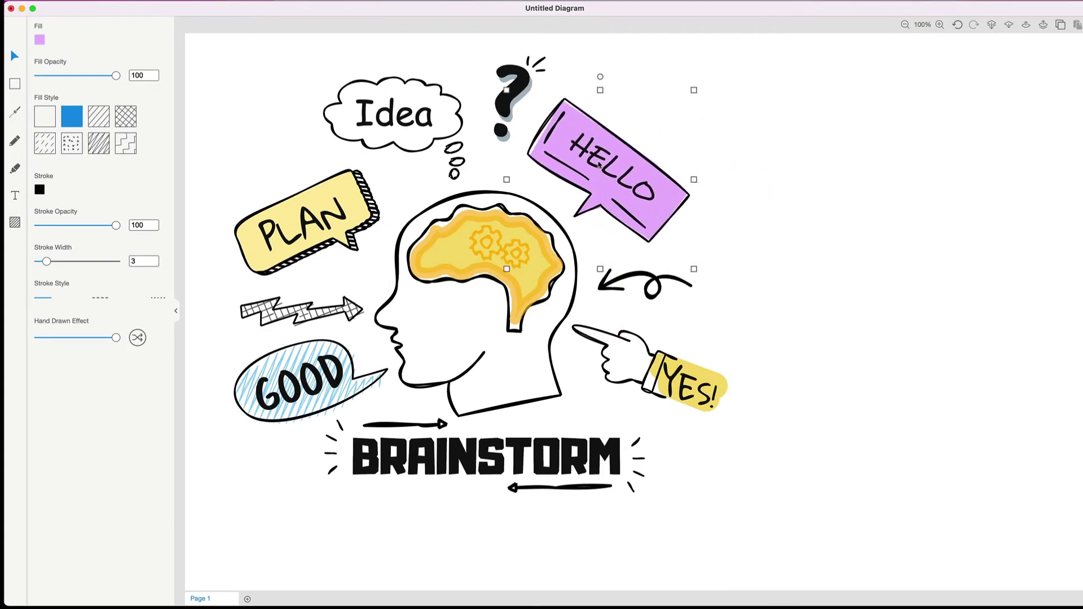
click(728, 271)
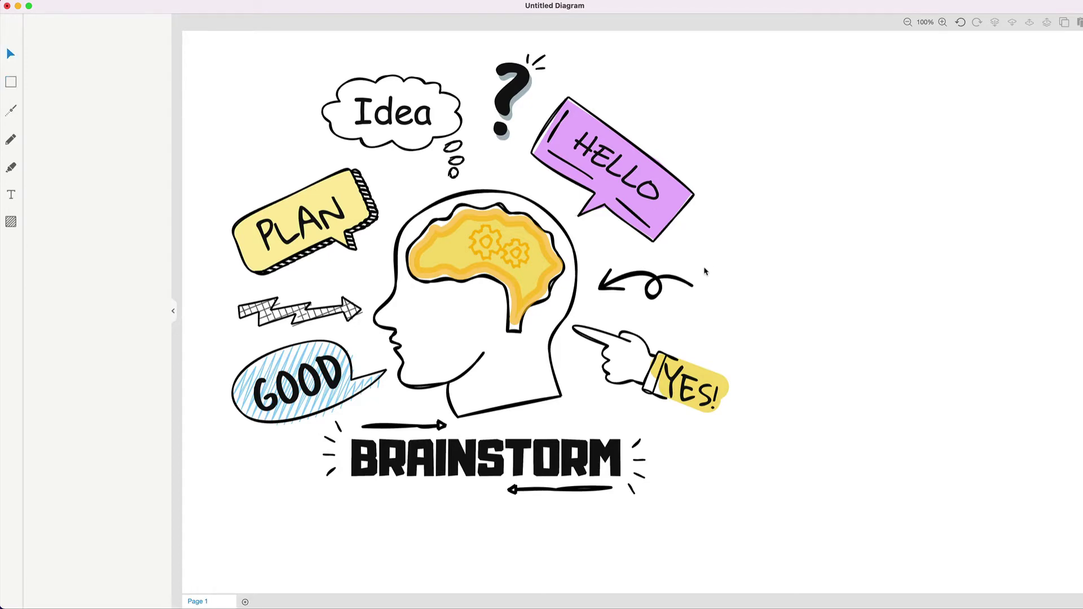
drag(713, 268, 495, 2)
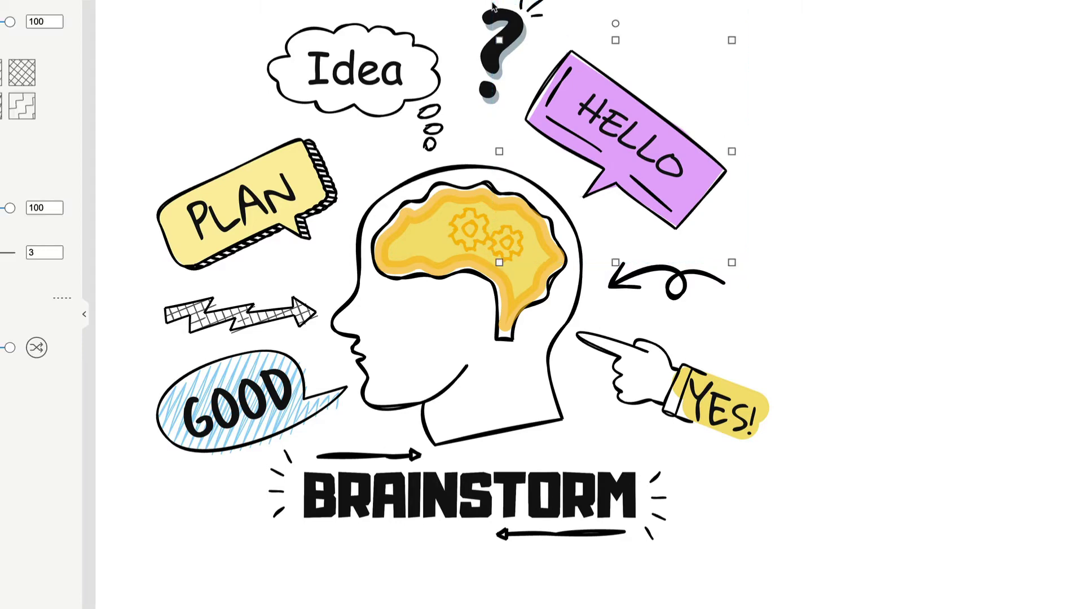
right_click(587, 106)
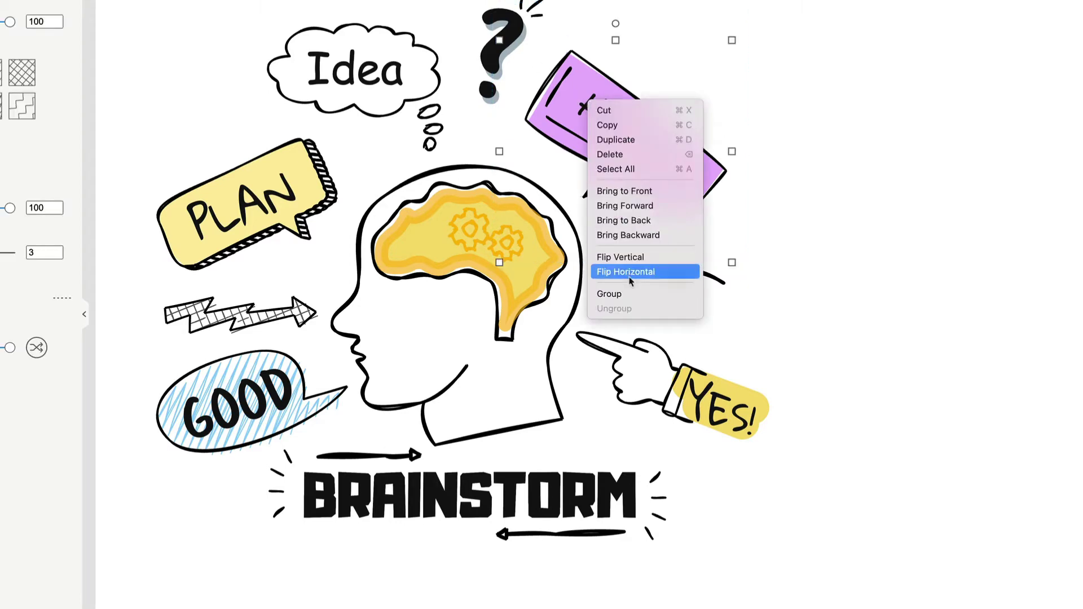
click(630, 300)
drag(633, 124, 606, 129)
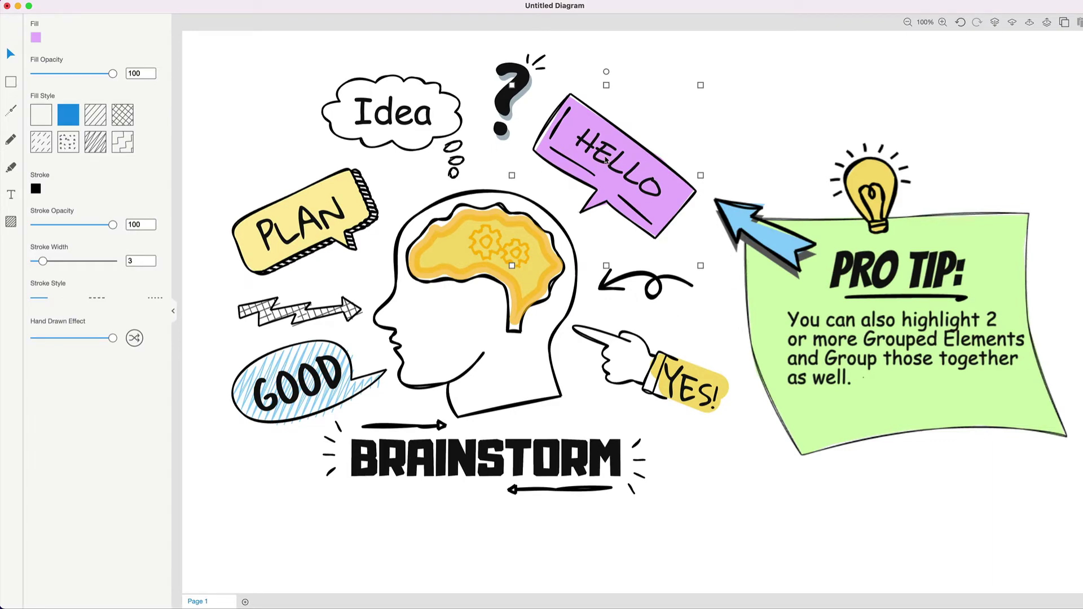
mouse_move(607, 162)
mouse_down()
mouse_move(655, 131)
mouse_move(610, 171)
mouse_up()
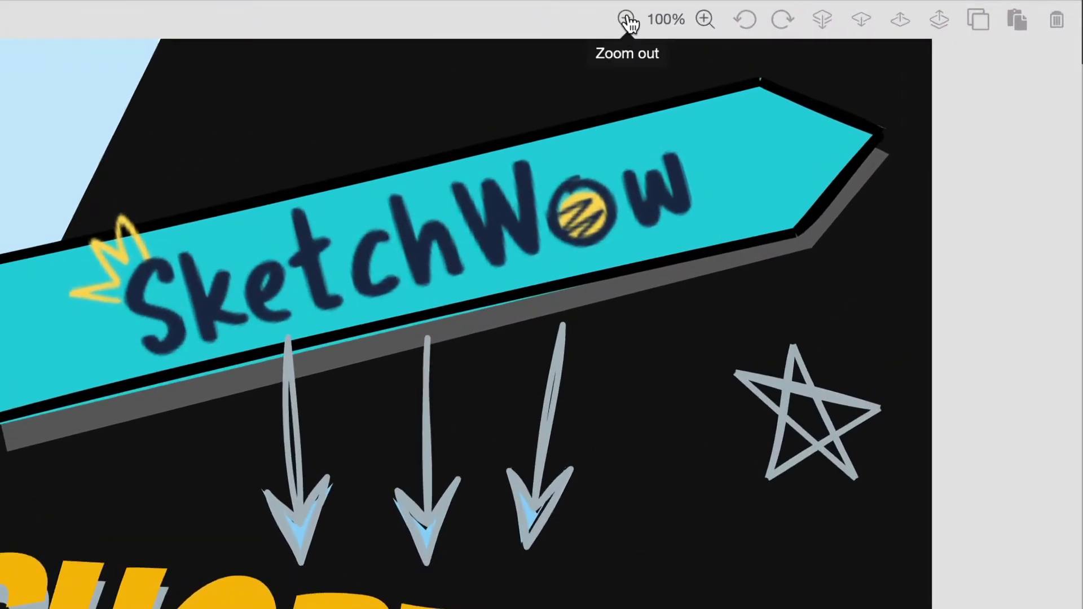
Zoom the thumbnail out to 75% and move the translucent blue overlay aside to uncover part of the woman's photo.
click(627, 19)
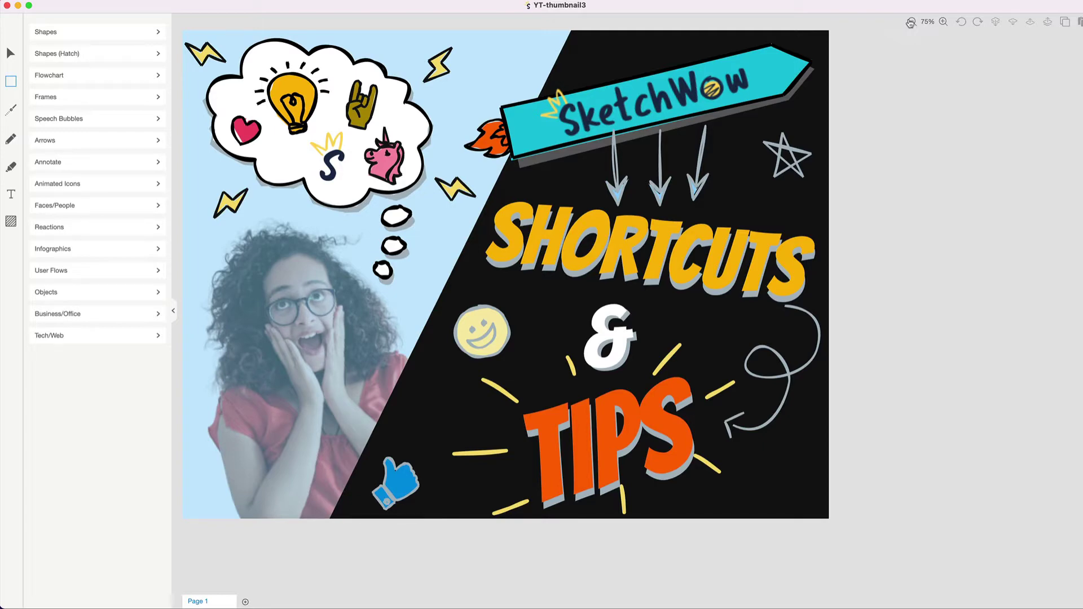
click(10, 53)
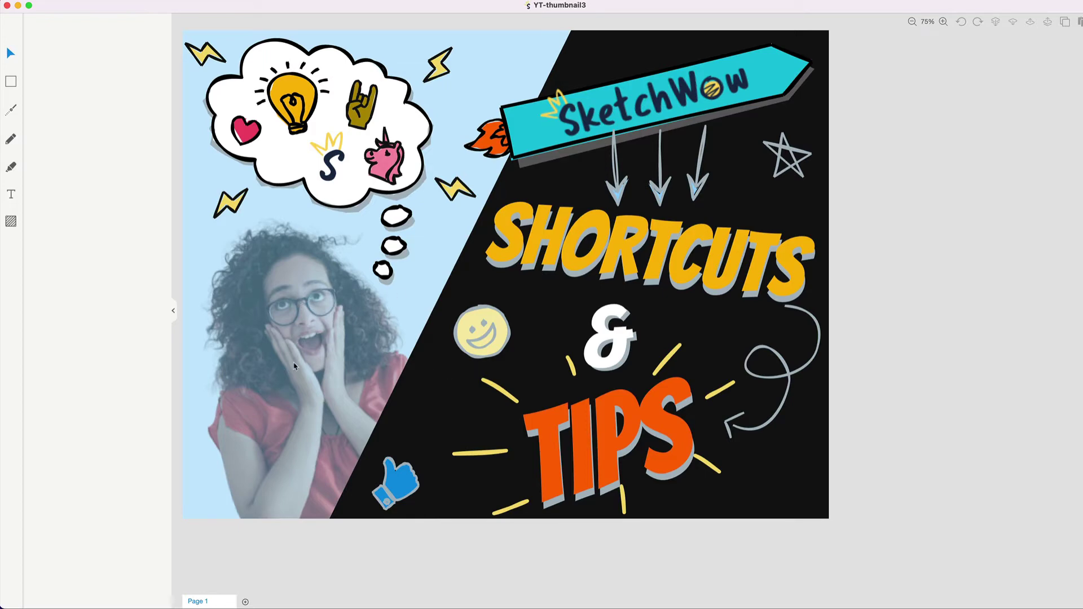
click(293, 330)
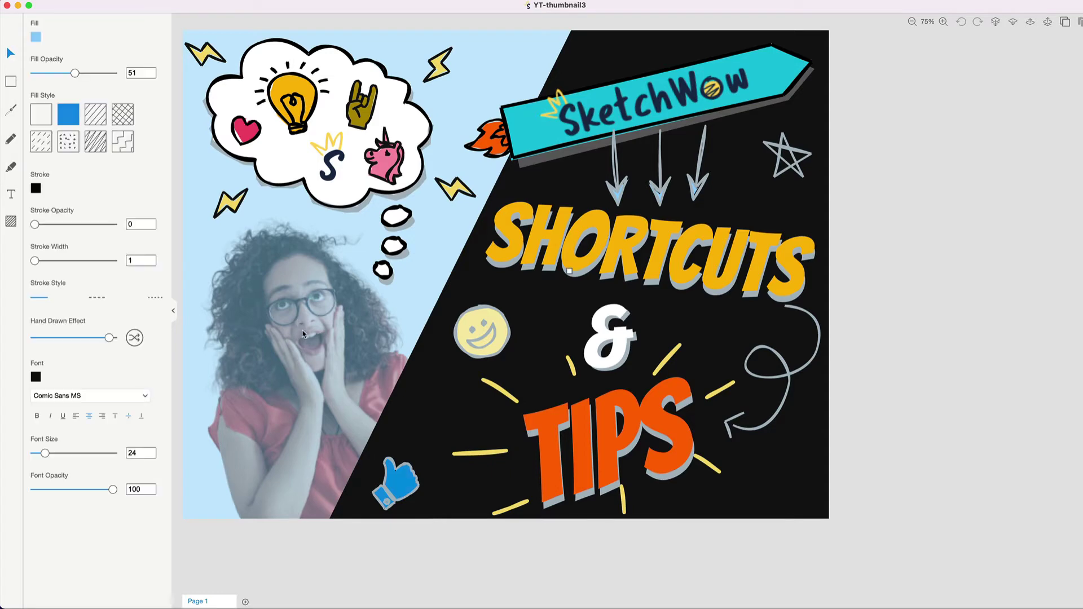
drag(303, 333, 299, 331)
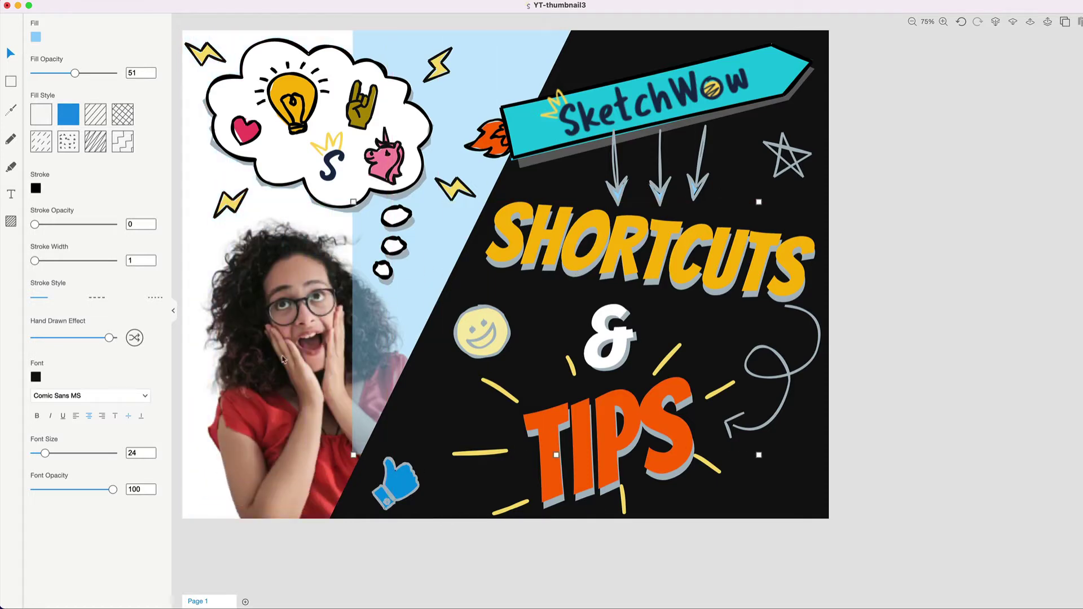
Bring the woman's photo to the front of the other elements.
click(246, 360)
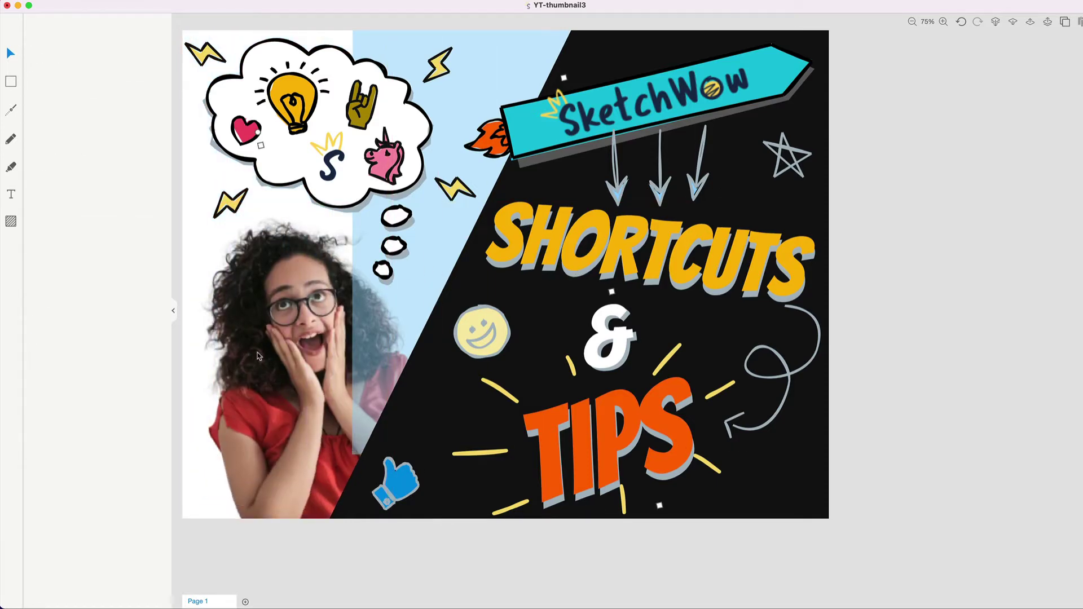
right_click(258, 356)
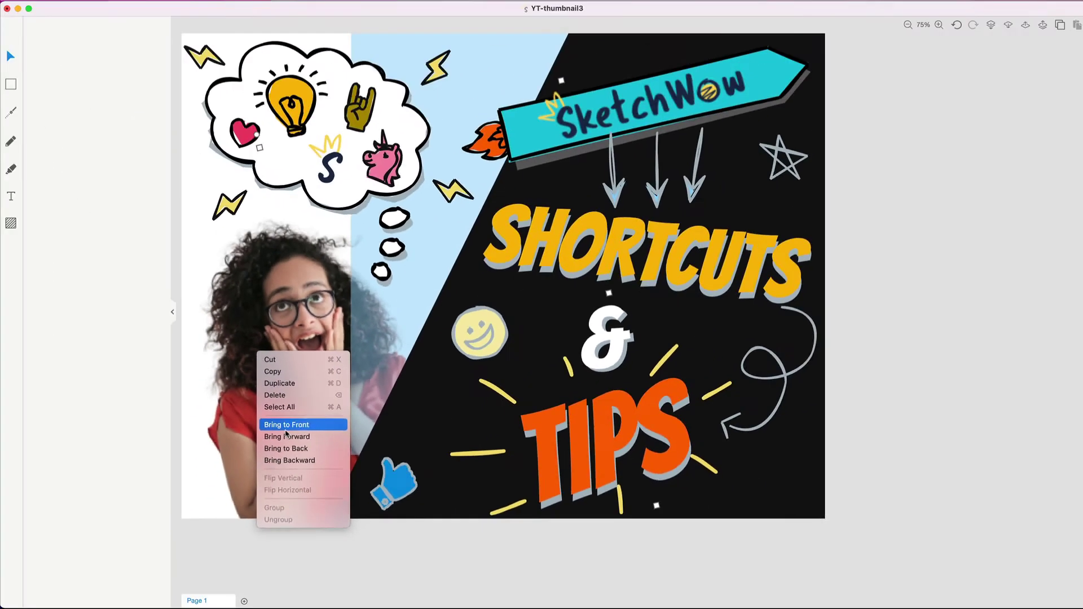
click(268, 356)
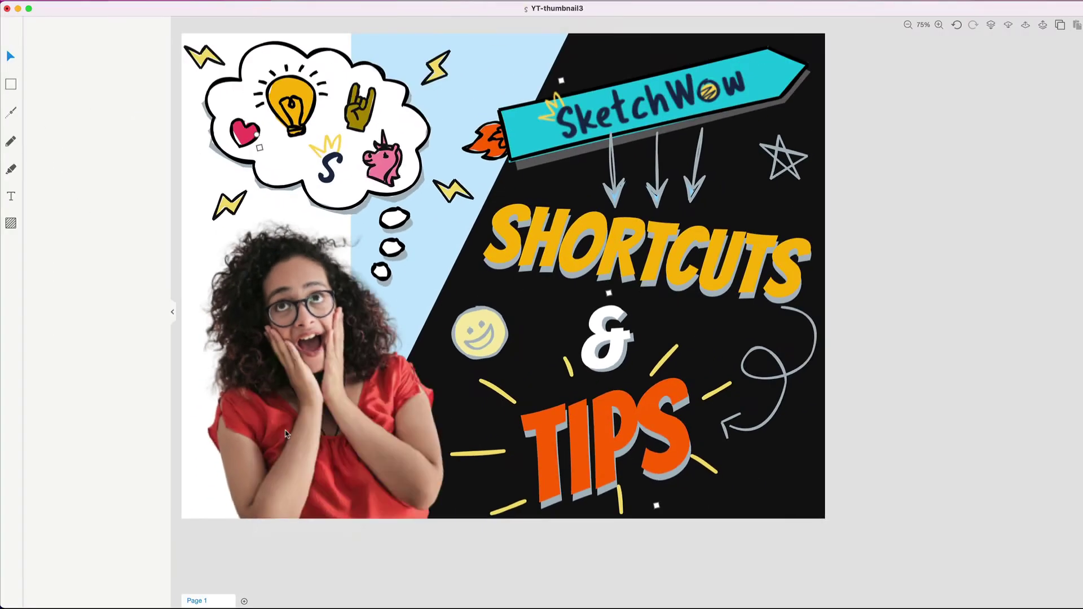
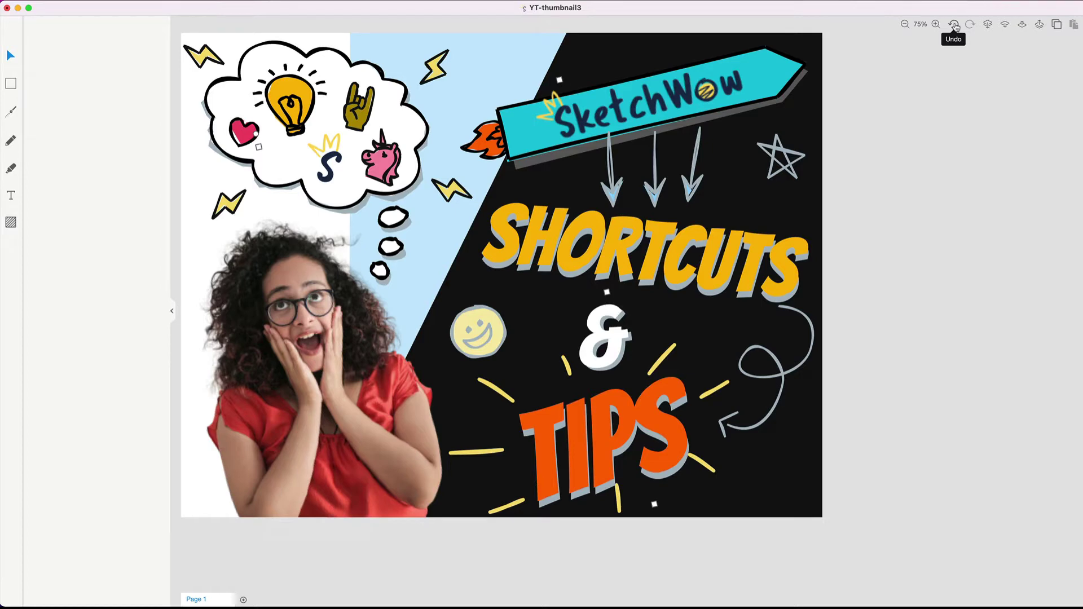
Undo the photo's reordering and move the blue overlay back over the whole photo.
click(954, 24)
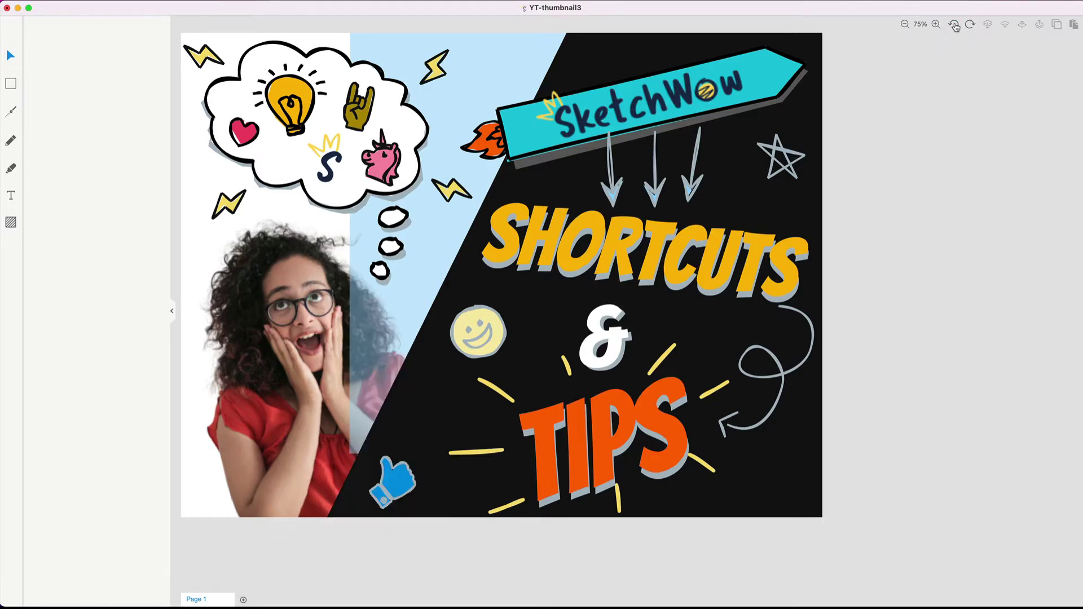
click(396, 316)
drag(350, 276, 187, 279)
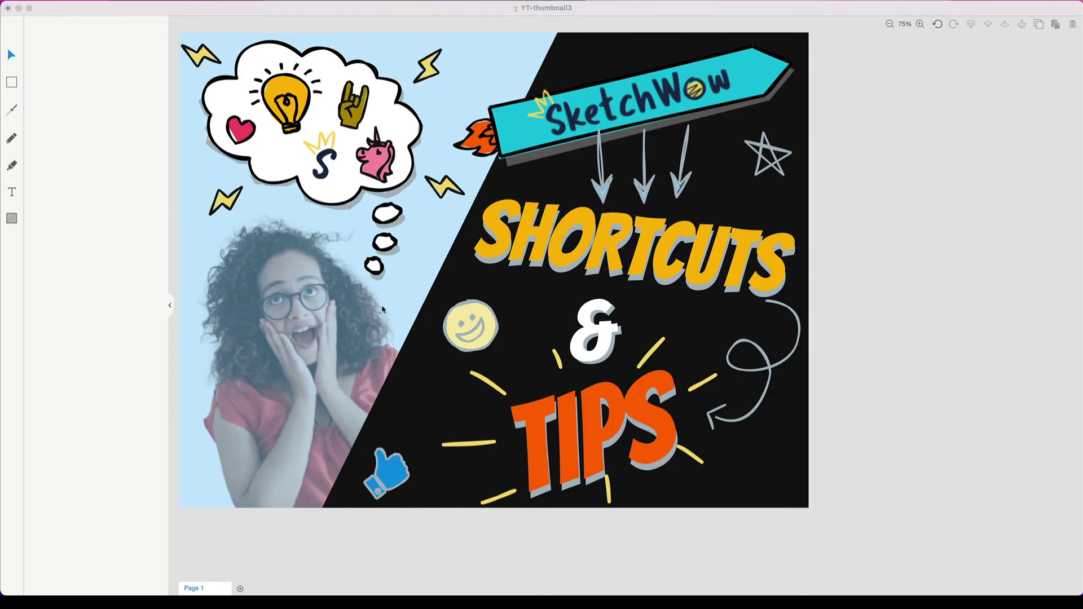
Draw a rectangle from the basic shapes over the icons in the white thought cloud.
click(12, 83)
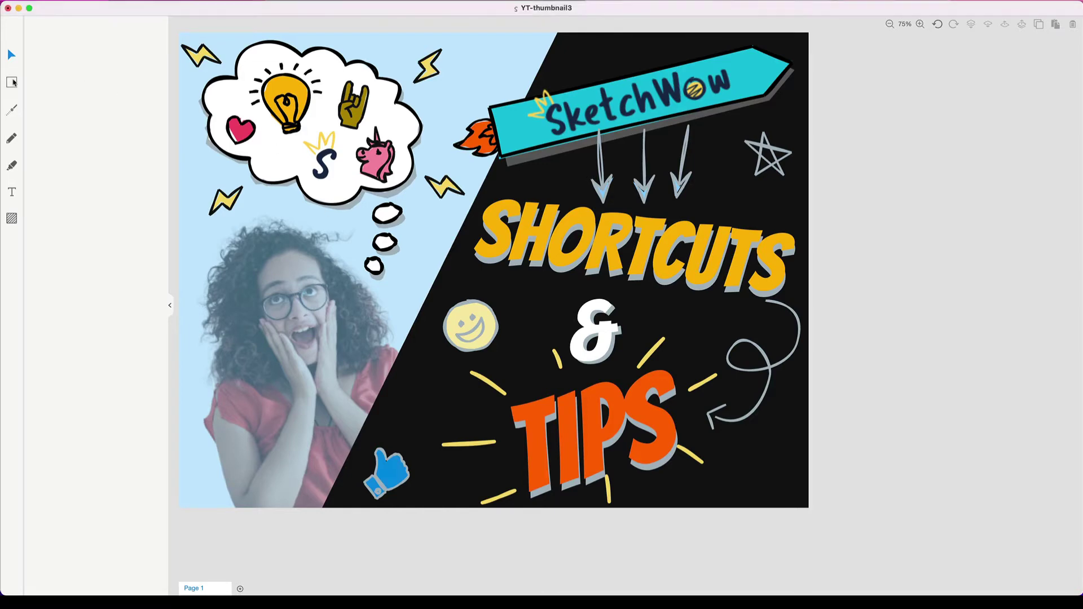
click(12, 83)
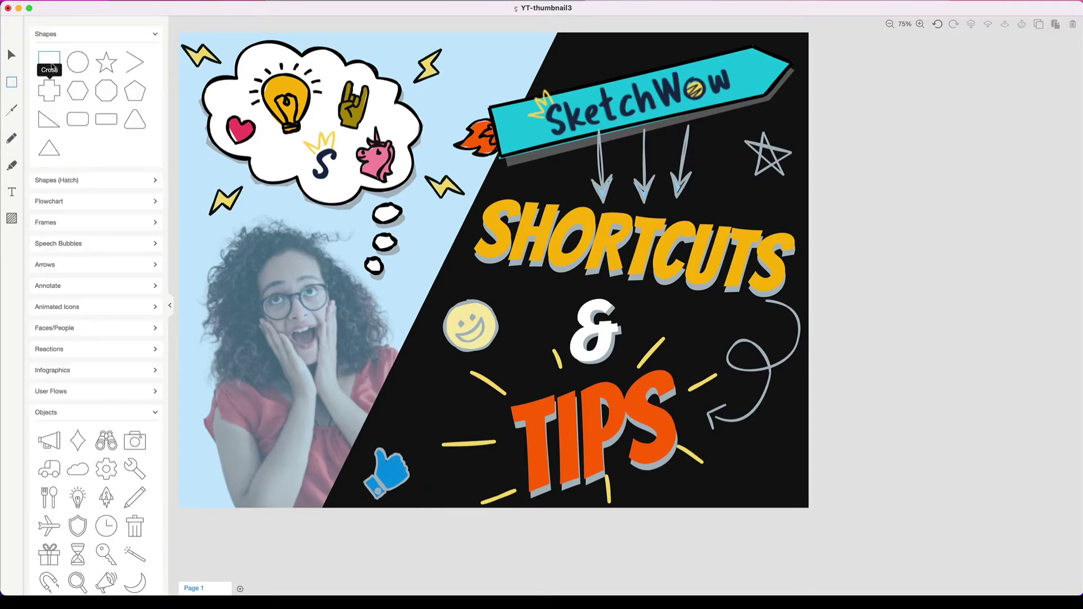
click(61, 67)
drag(229, 49, 405, 192)
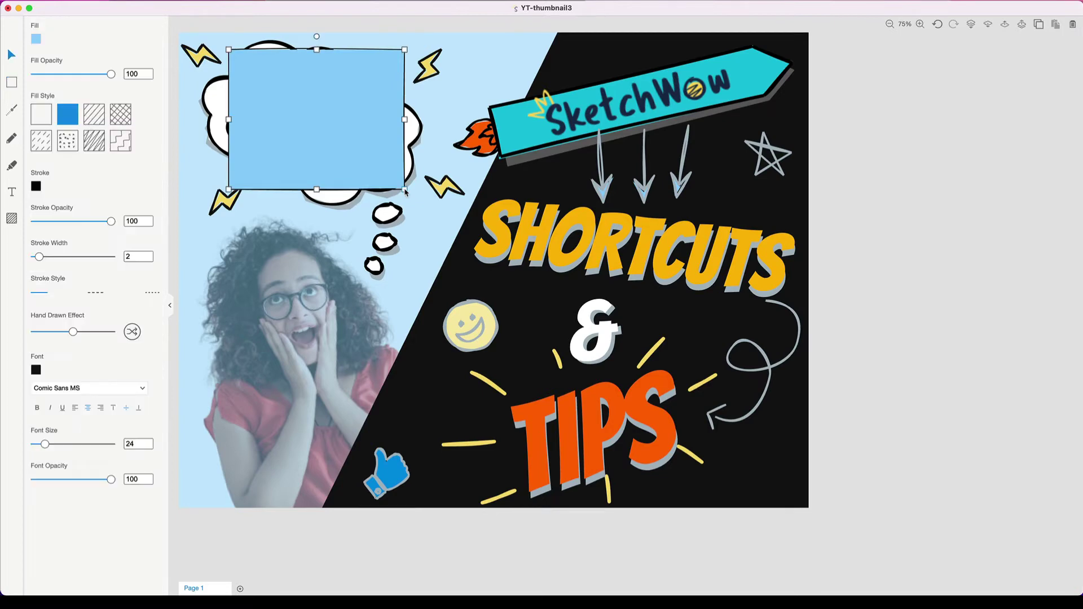
Try sending the blue rectangle behind the thought cloud with Bring to Back, and undo the reordering.
right_click(308, 135)
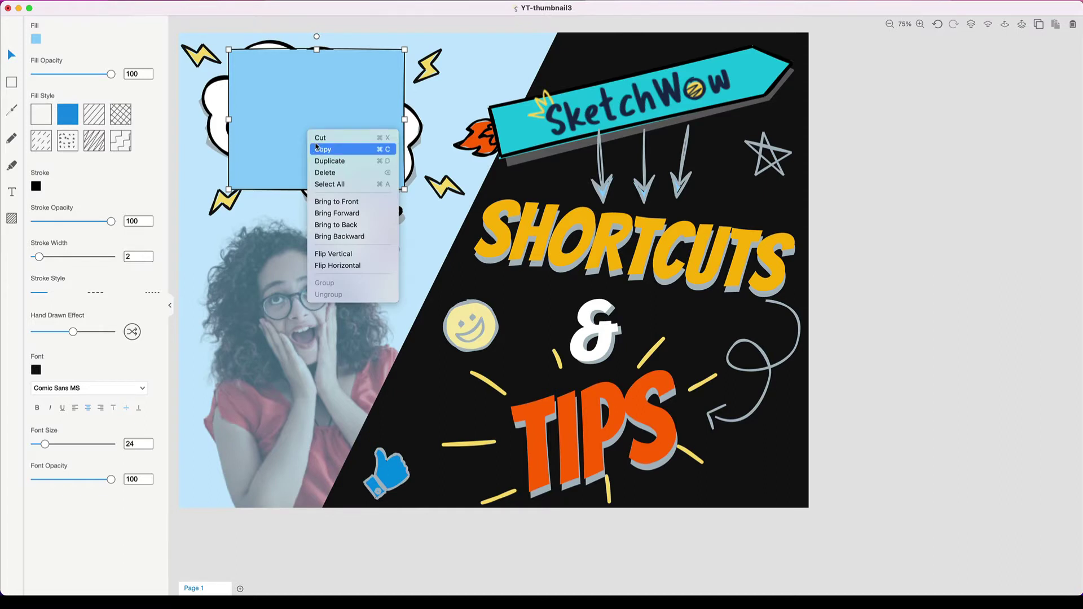
click(341, 225)
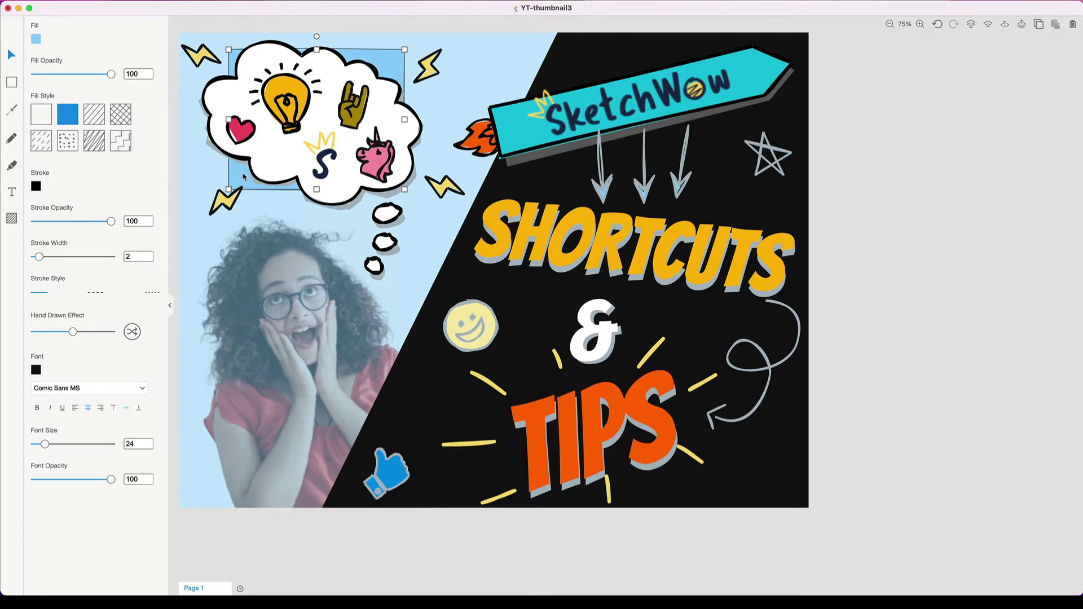
key(super+z)
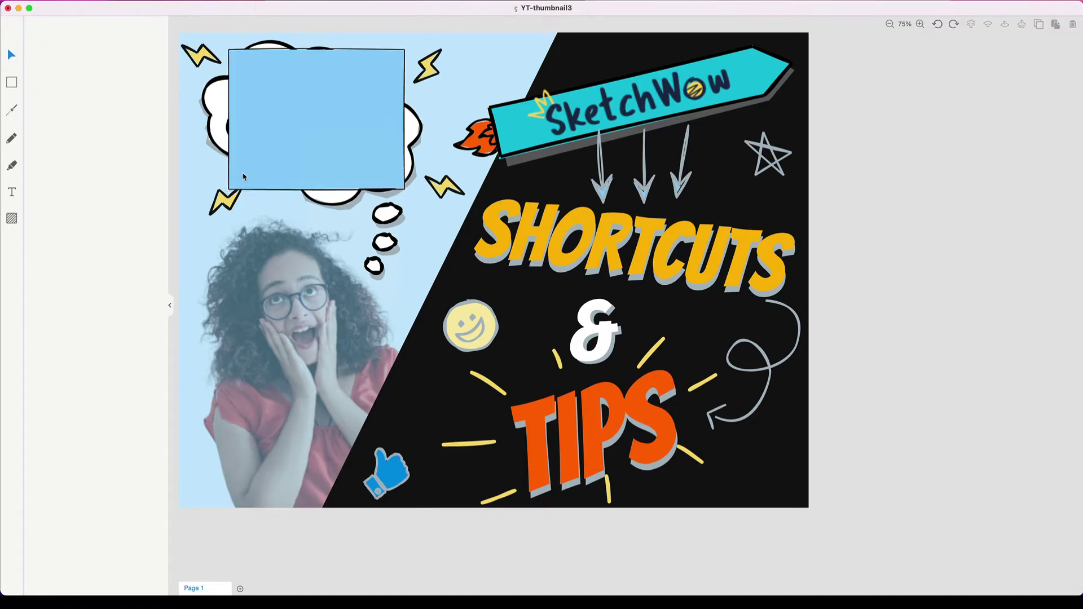
Move the blue rectangle off the thought cloud and back over it, and bring it backward until it sits between the icons and the cloud.
click(272, 148)
drag(272, 147, 279, 251)
drag(323, 214, 309, 116)
right_click(313, 118)
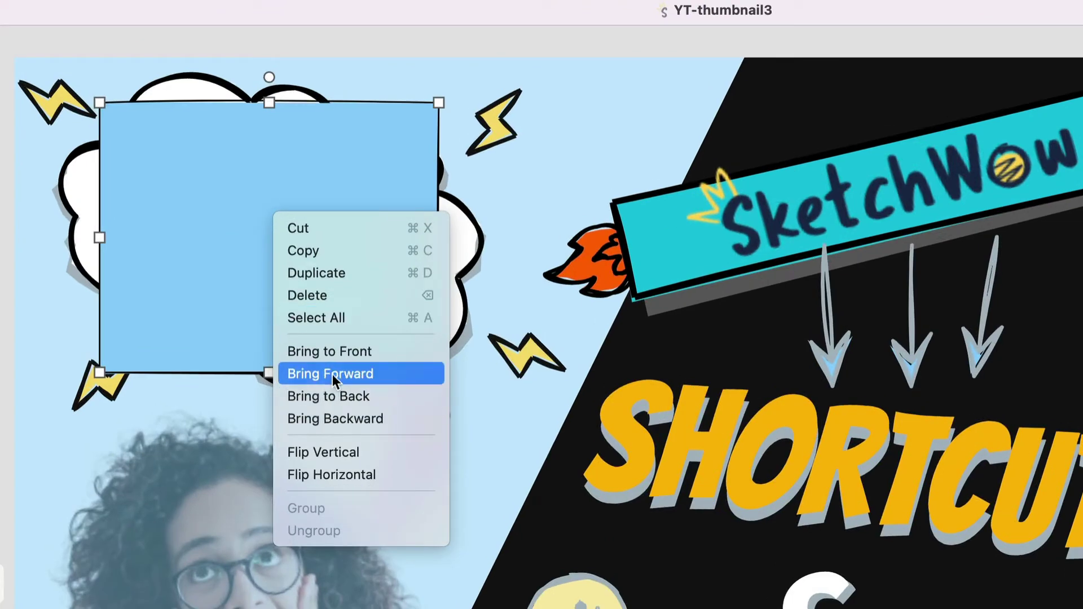
click(334, 419)
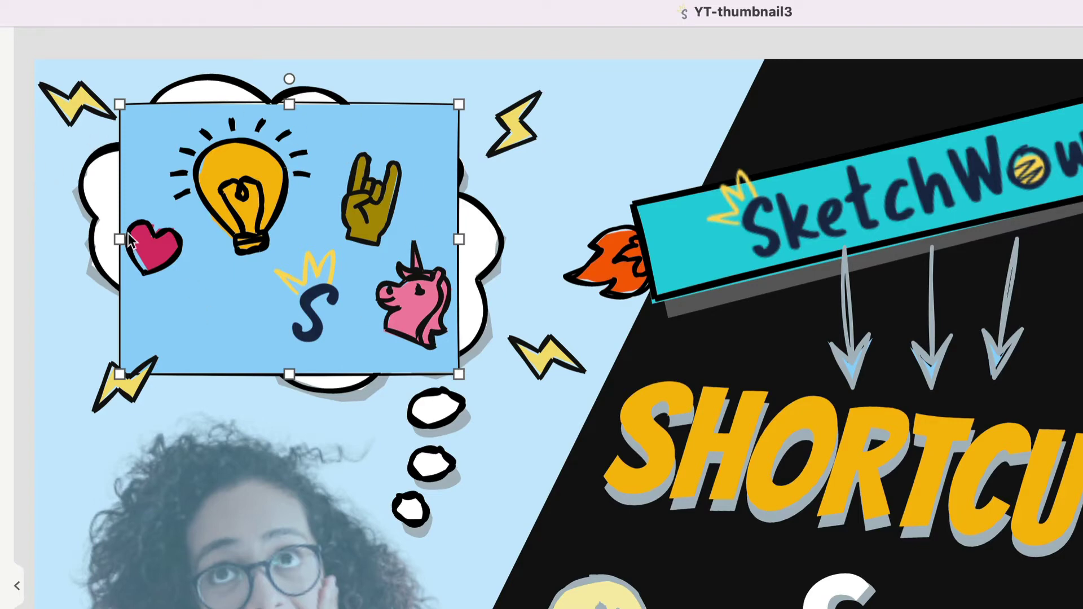
Bring the light bulb backward in the layer order, and open and dismiss the ordering options over the woman's photo.
right_click(237, 208)
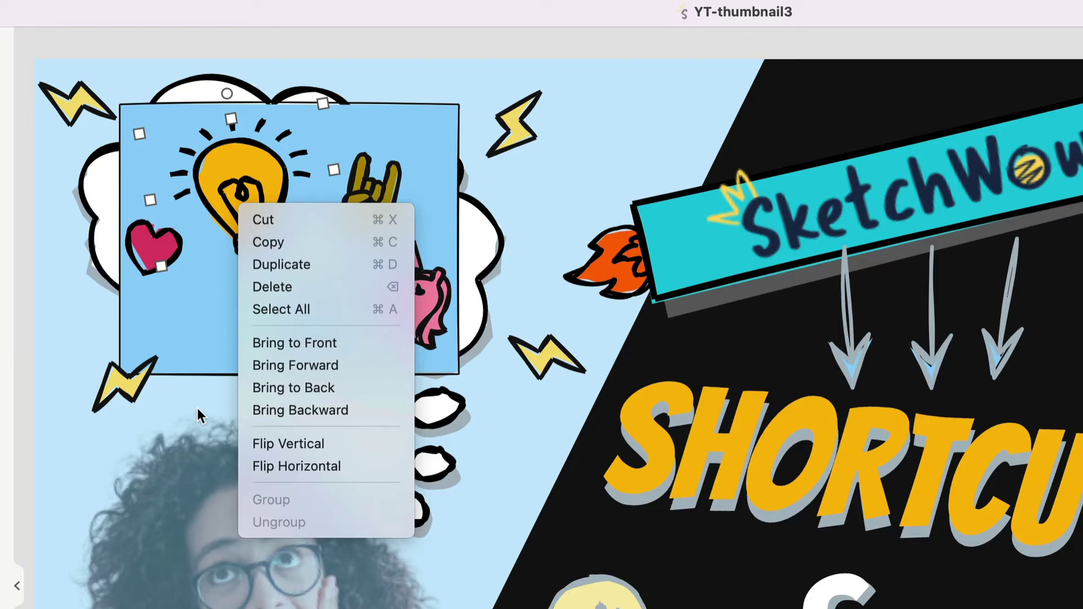
click(314, 411)
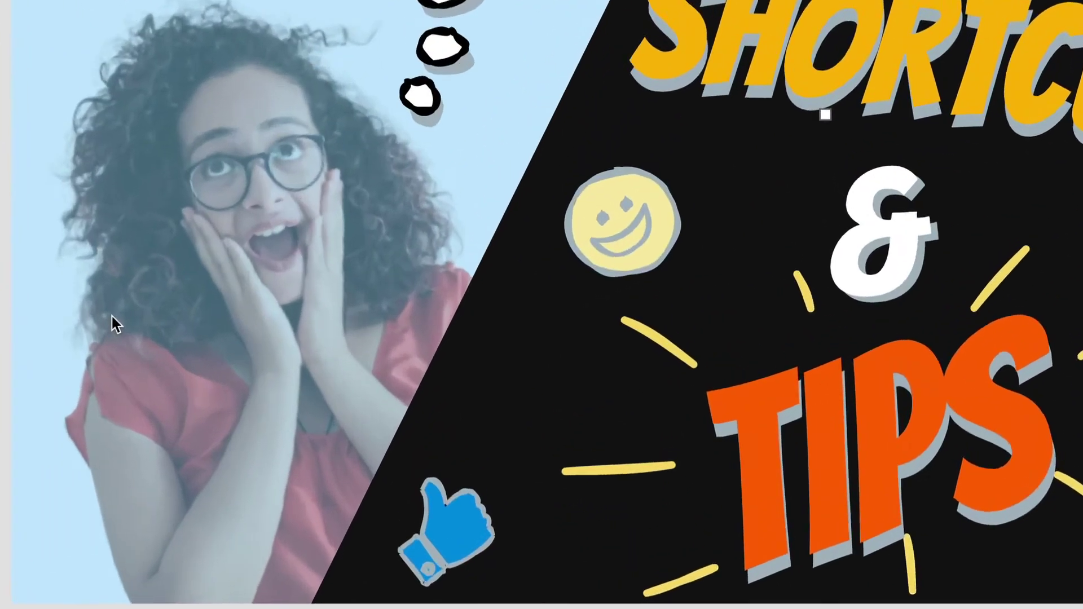
right_click(281, 340)
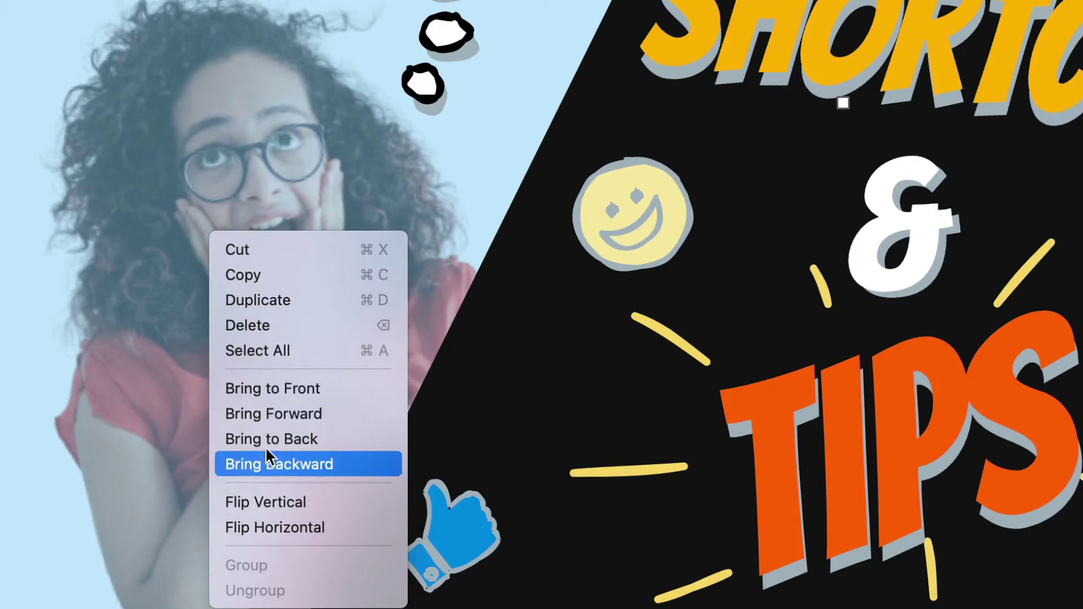
click(154, 270)
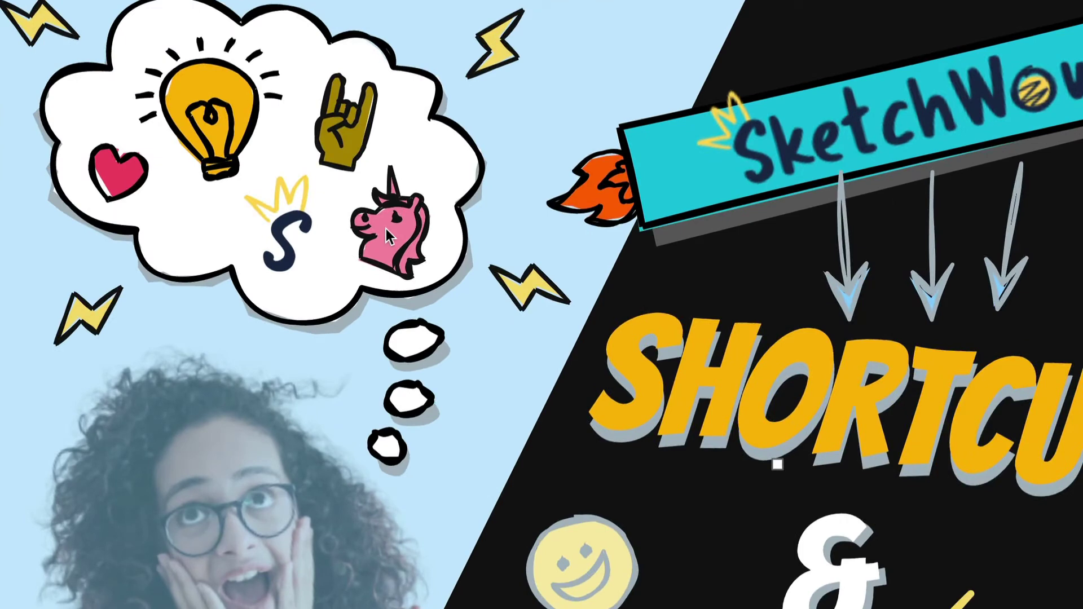
Flip the unicorn in the thought cloud horizontally and vertically, and rotate it half a turn to stand upright.
click(386, 229)
right_click(386, 228)
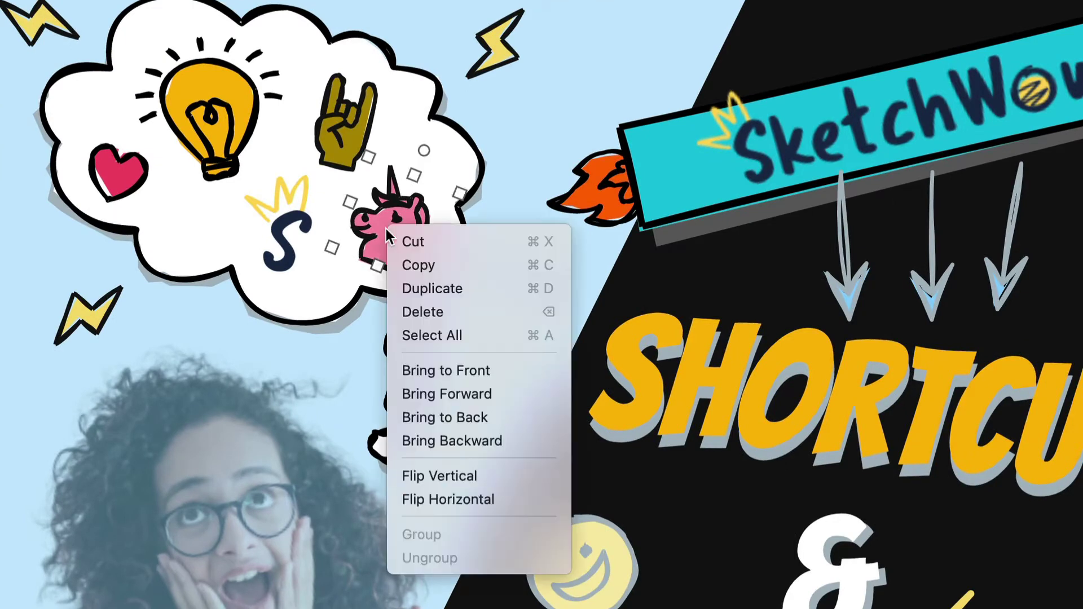
click(467, 501)
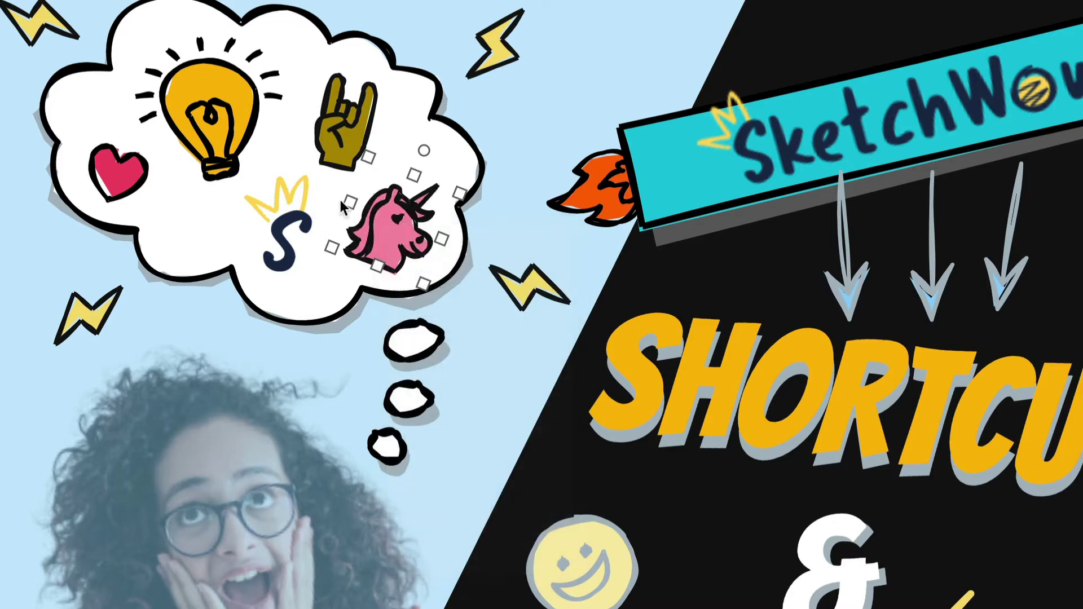
right_click(402, 226)
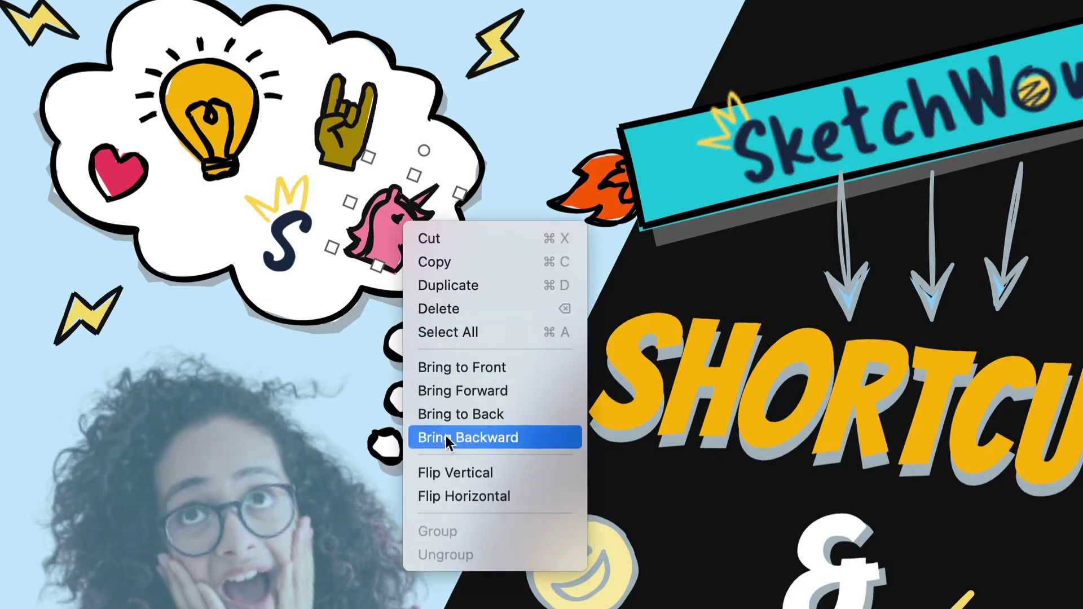
click(458, 476)
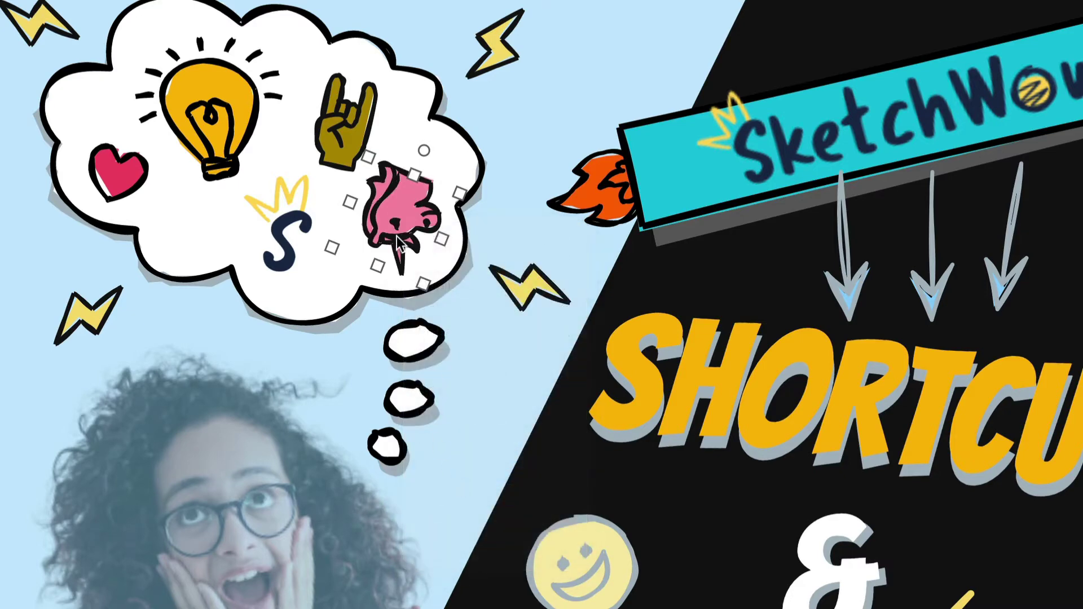
drag(424, 150, 364, 290)
click(309, 275)
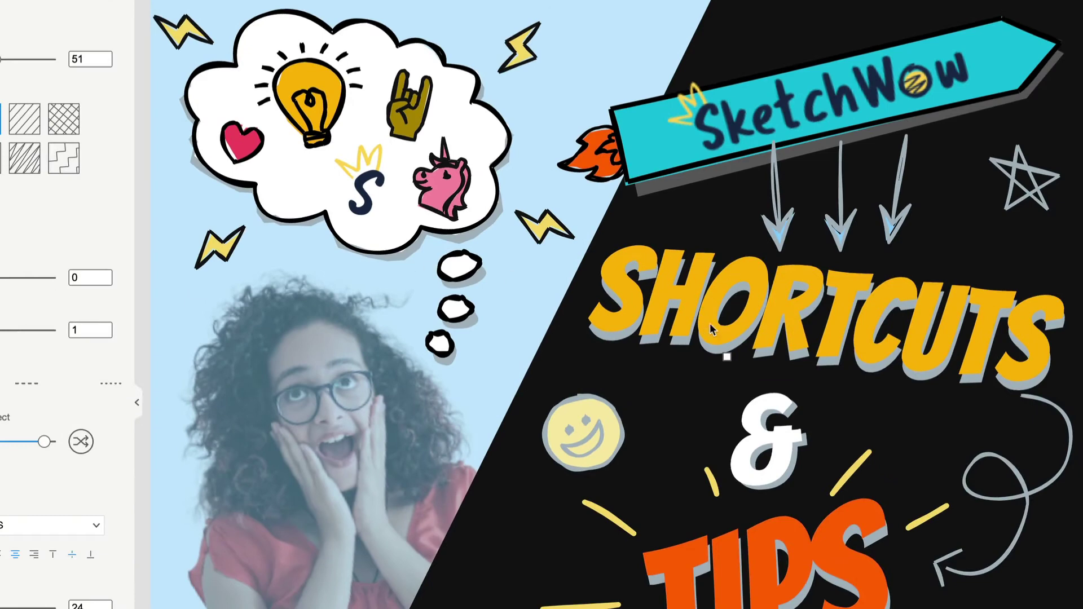
Move the yellow SHORTCUTS text away from its grey shadow copy and realign it slightly offset over the shadow.
click(1003, 308)
drag(1003, 307, 966, 231)
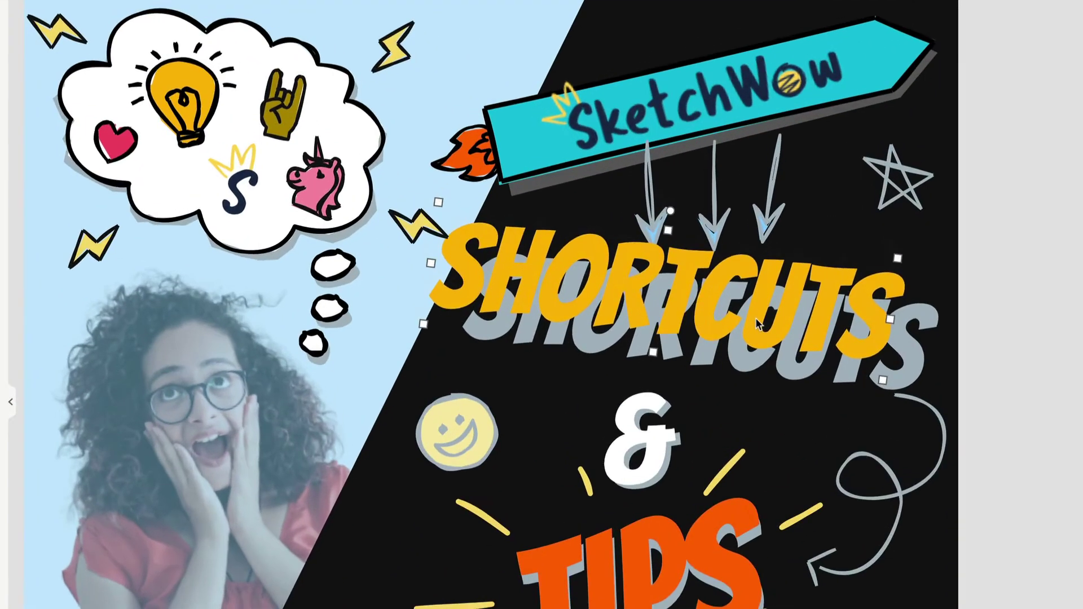
drag(879, 274, 901, 336)
drag(773, 333, 787, 346)
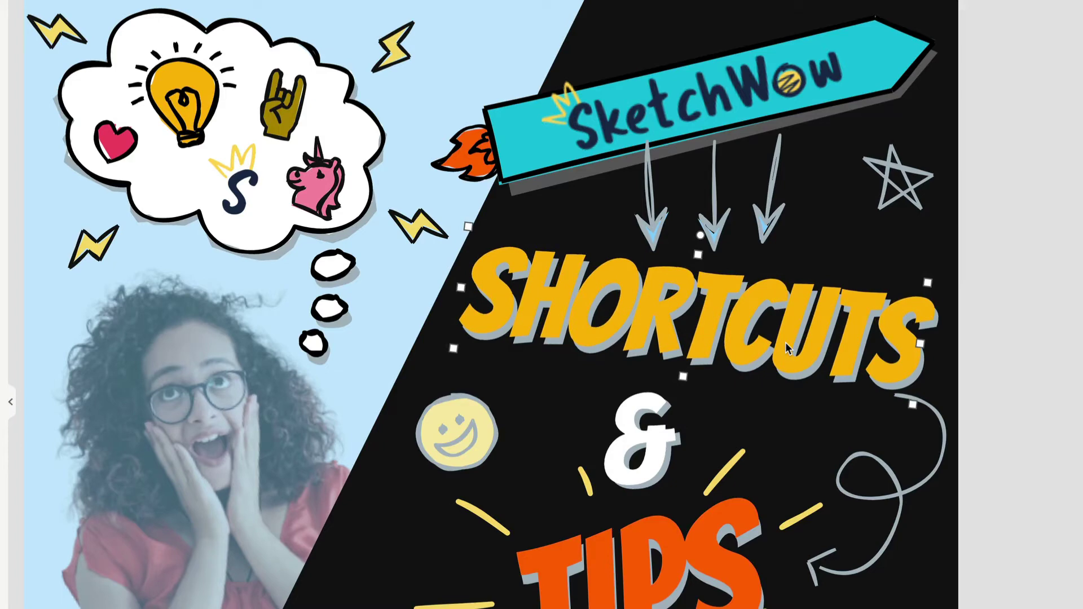